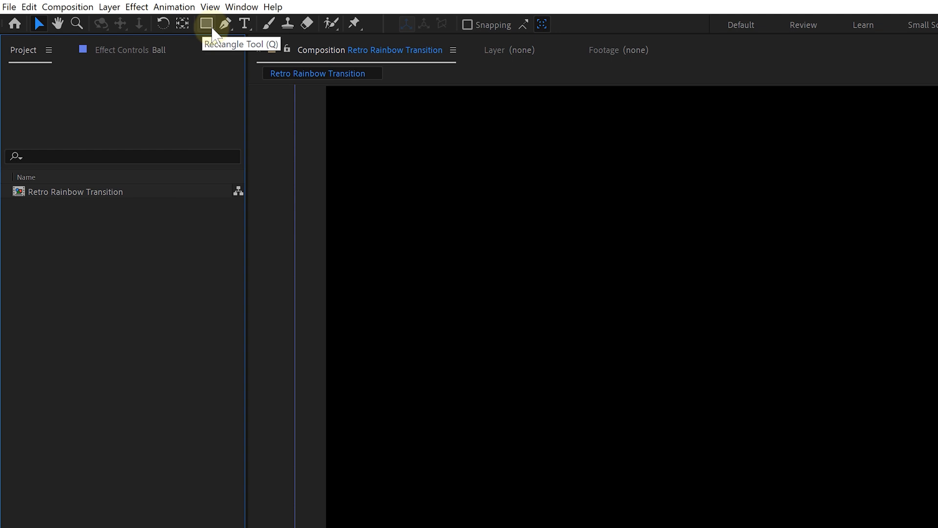
Pick the Ellipse shape tool to draw the cyan circle.
left_click(139, 15)
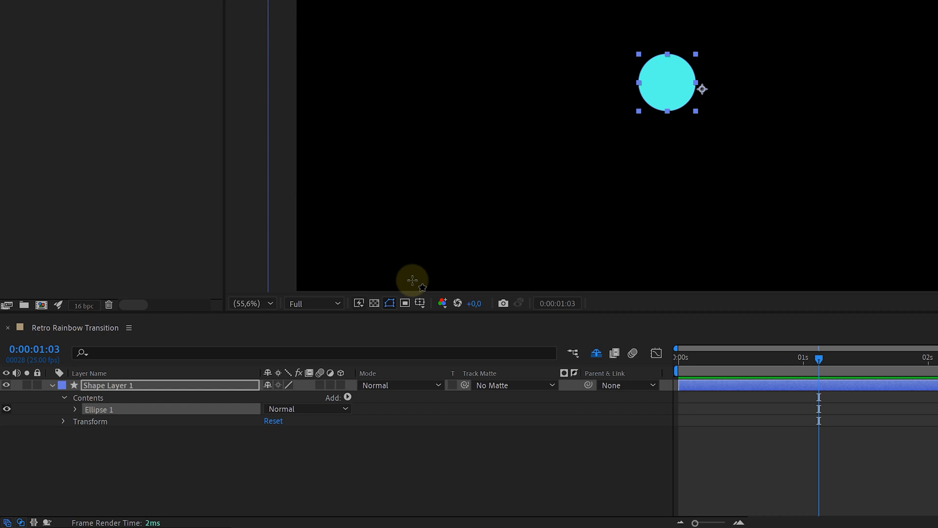
Add an Inner Shadow layer style to Shape Layer 1 from its context menu.
right_click(210, 385)
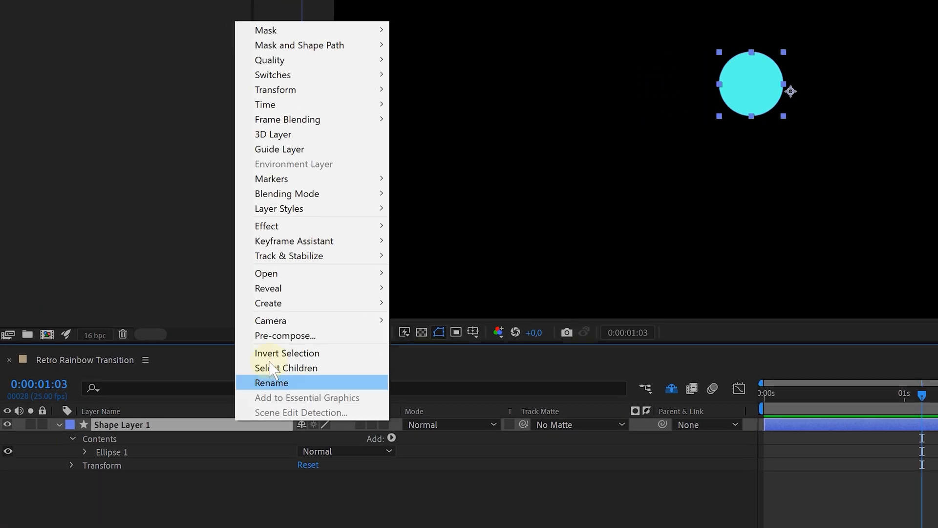
mouse_move(293, 176)
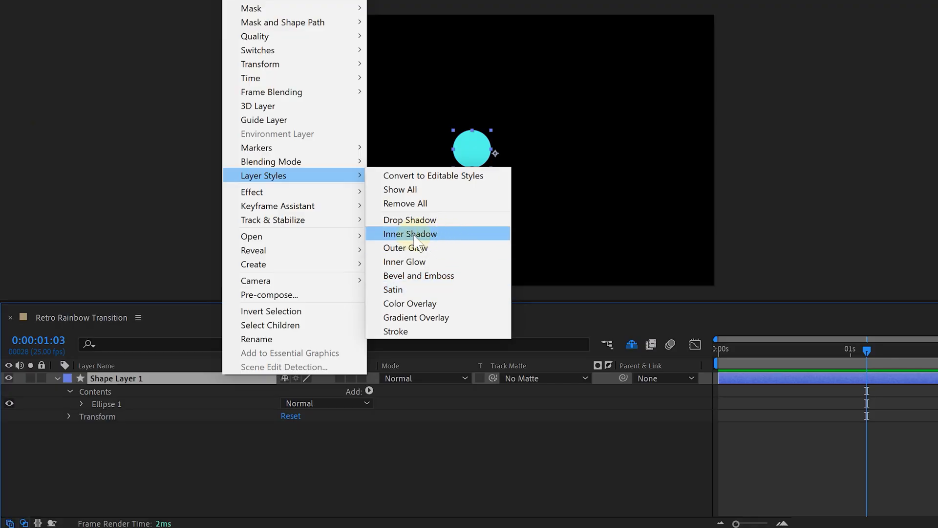
left_click(411, 234)
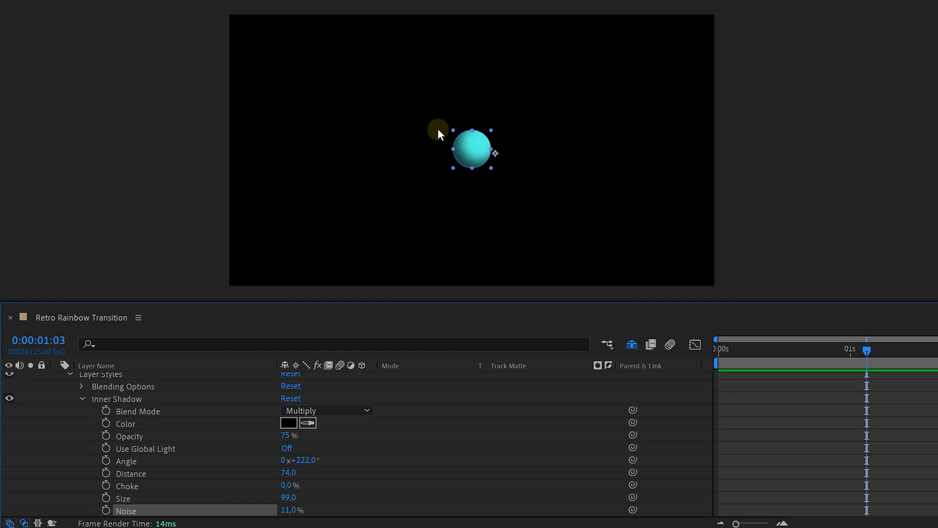
scroll(354, 330, "up", 2)
Add a Bevel and Emboss layer style to the ball with Shadow Opacity 0%.
right_click(174, 378)
mouse_move(215, 176)
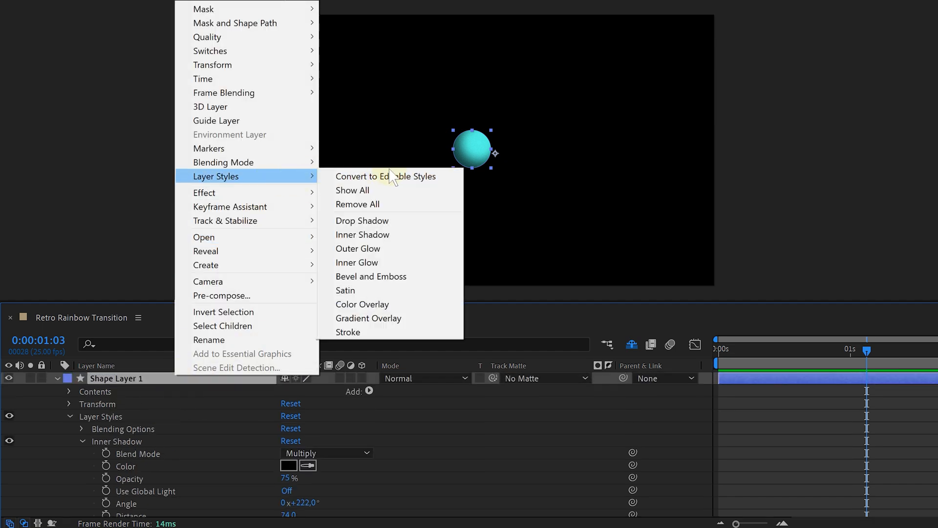
left_click(380, 279)
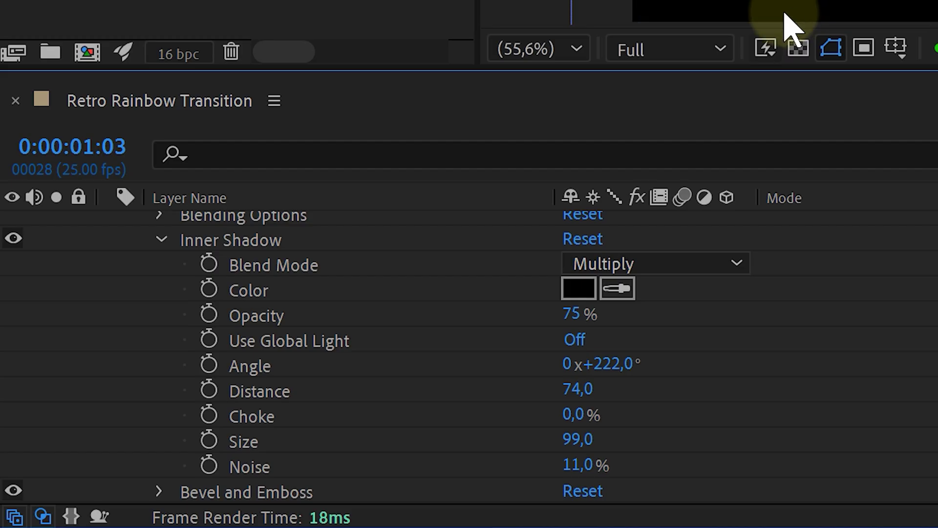
scroll(88, 506, "down", 5)
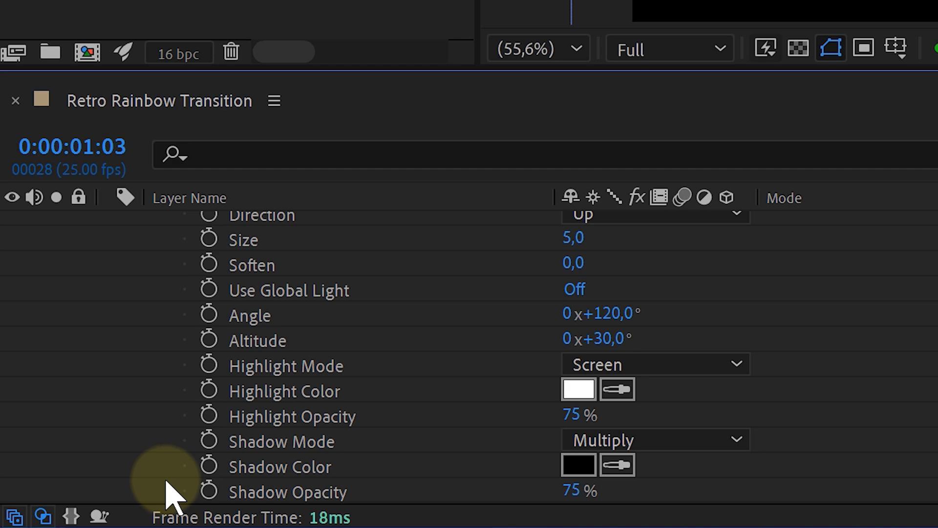
left_click_drag(572, 490, 410, 489)
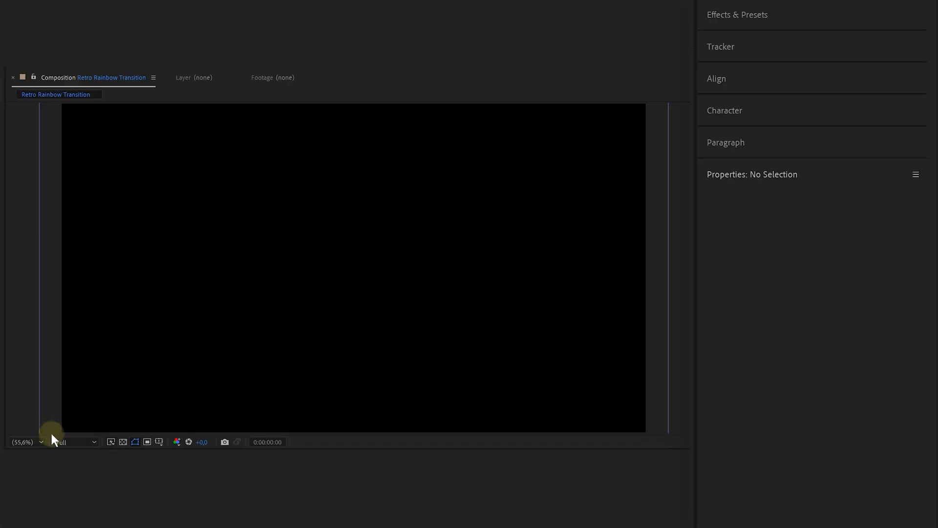
Draw a Pen path from the bottom-left corner to the top-right corner.
left_click(57, 437)
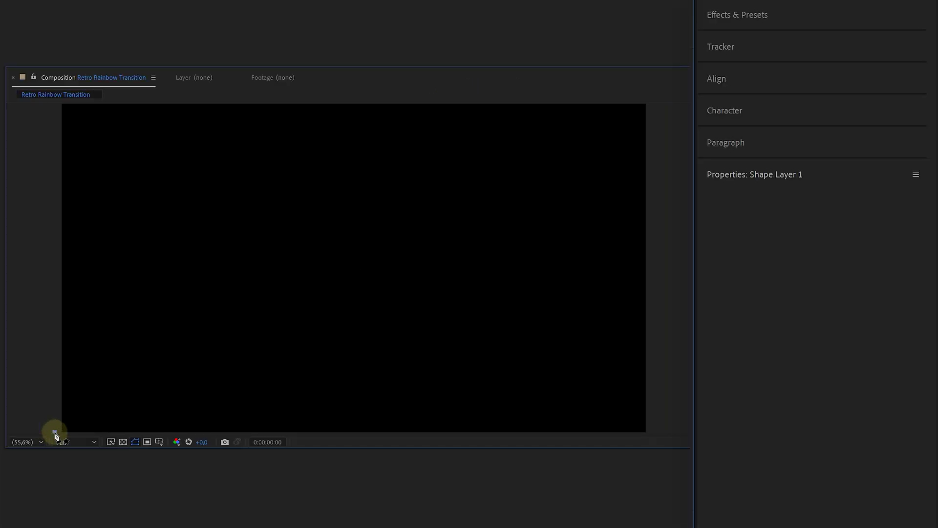
left_click(660, 108)
left_click_drag(659, 109, 648, 102)
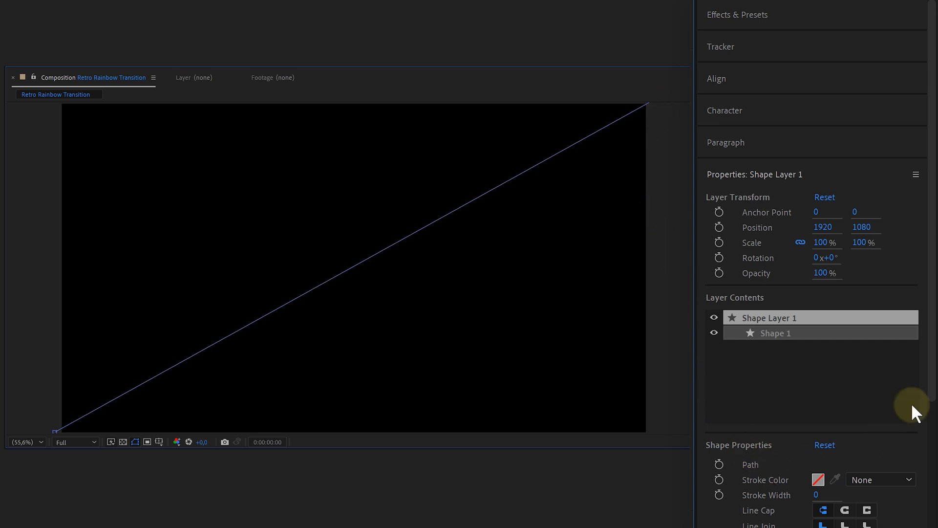
left_click_drag(933, 363, 933, 506)
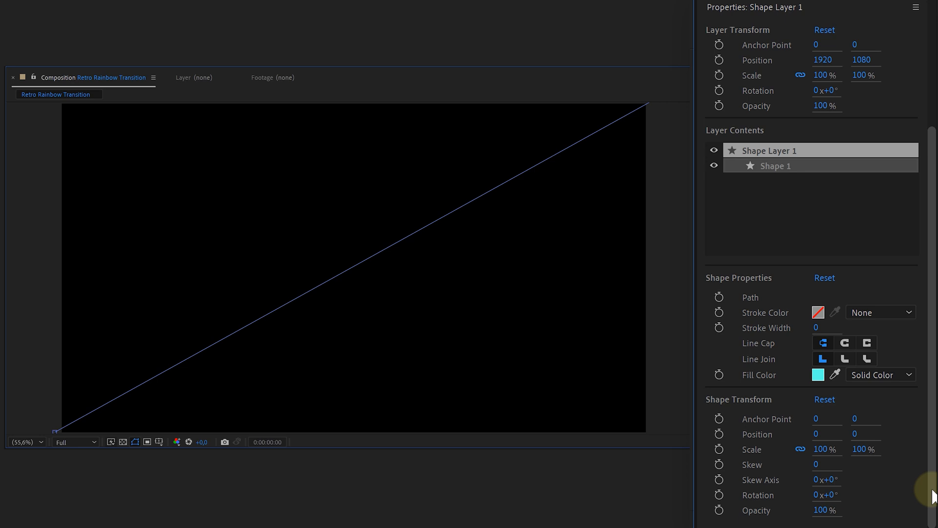
Give the line a 101 px stroke with rounded caps and a Linear Gradient colour, then edit the gradient.
left_click_drag(816, 328, 865, 322)
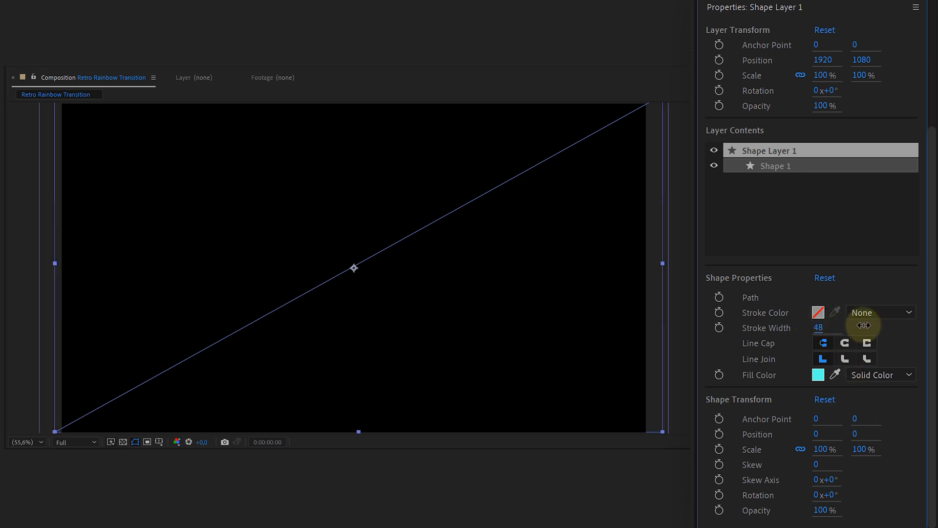
left_click(880, 313)
left_click(891, 360)
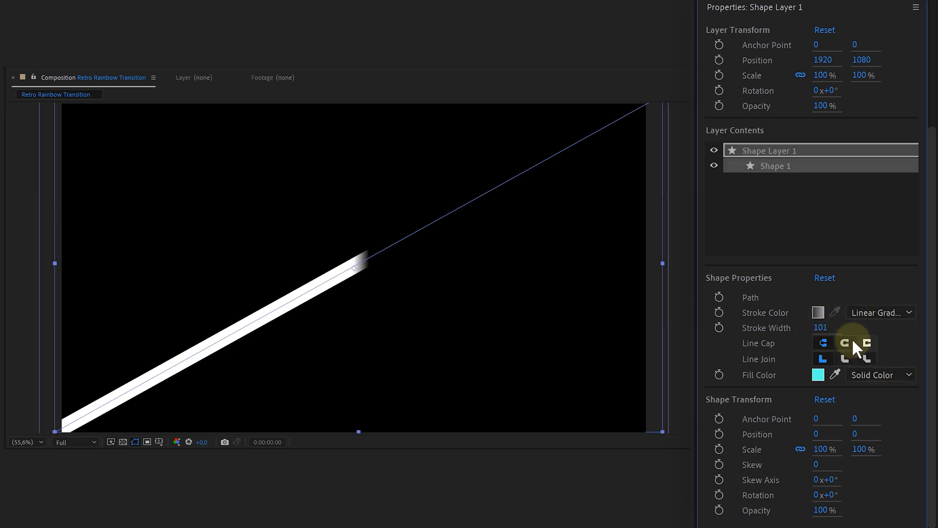
left_click(818, 312)
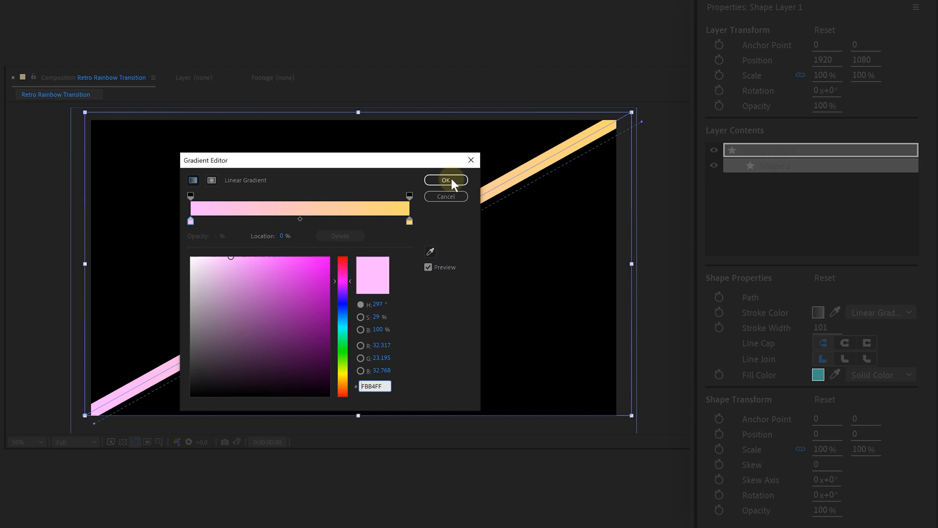
Confirm the pink-to-yellow colours in the Gradient Editor.
left_click(446, 180)
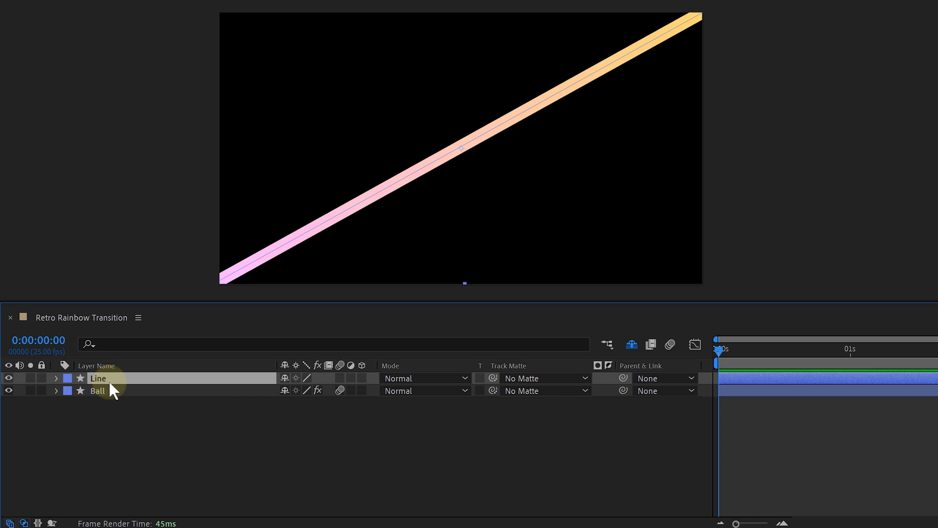
Add Trim Paths to the Line layer's contents and reveal its settings.
left_click(57, 379)
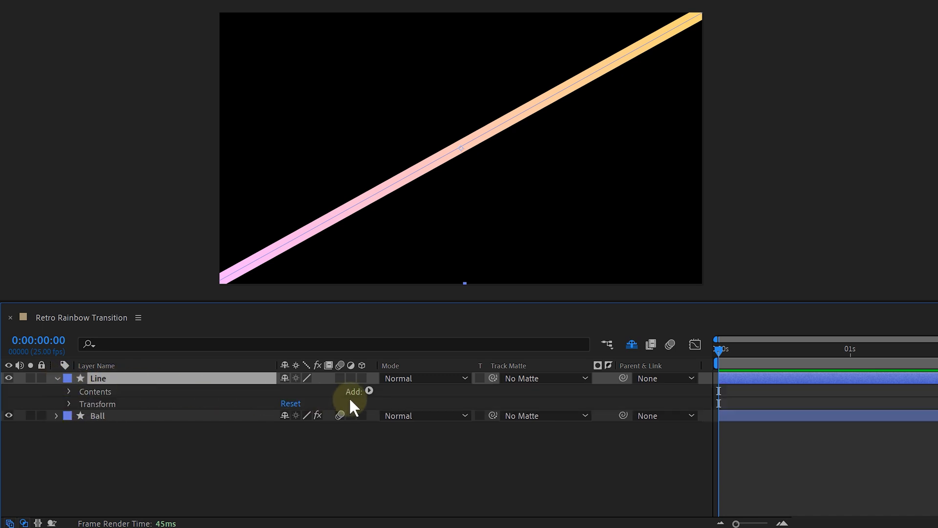
left_click(368, 391)
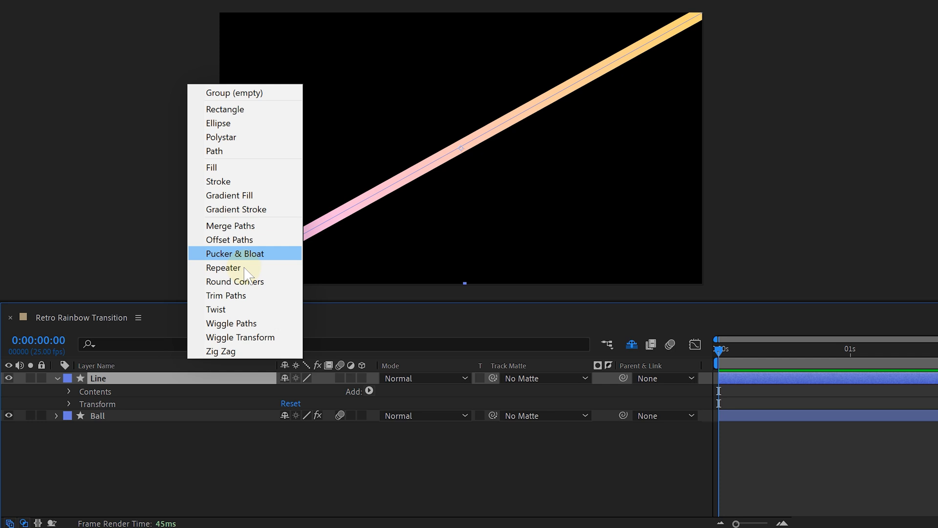
left_click(267, 296)
left_click(83, 416)
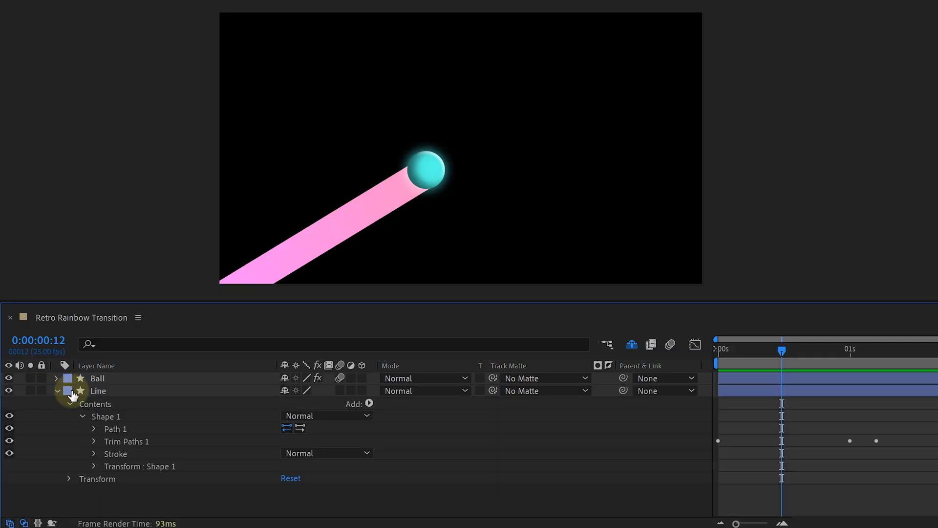
Enable Wave on the Line stroke with about 3 cycles and an offset phase.
left_click(116, 453)
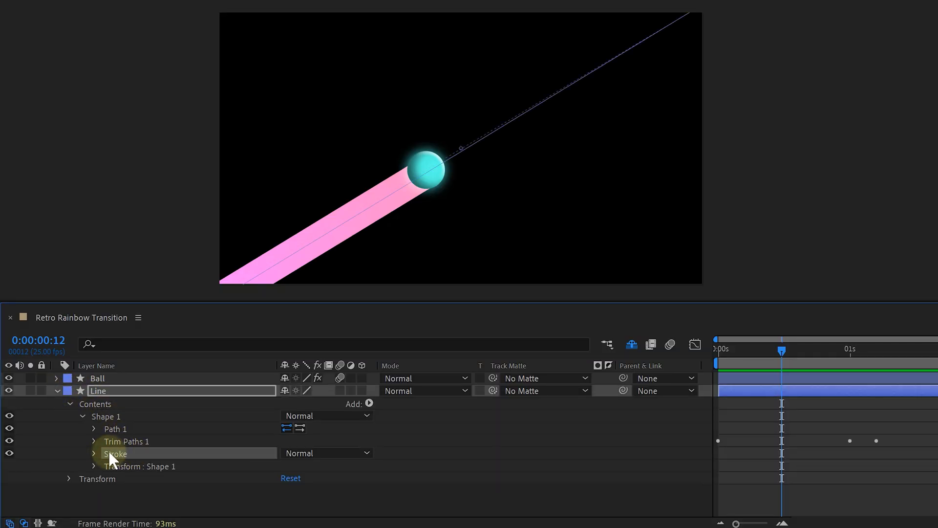
left_click(94, 453)
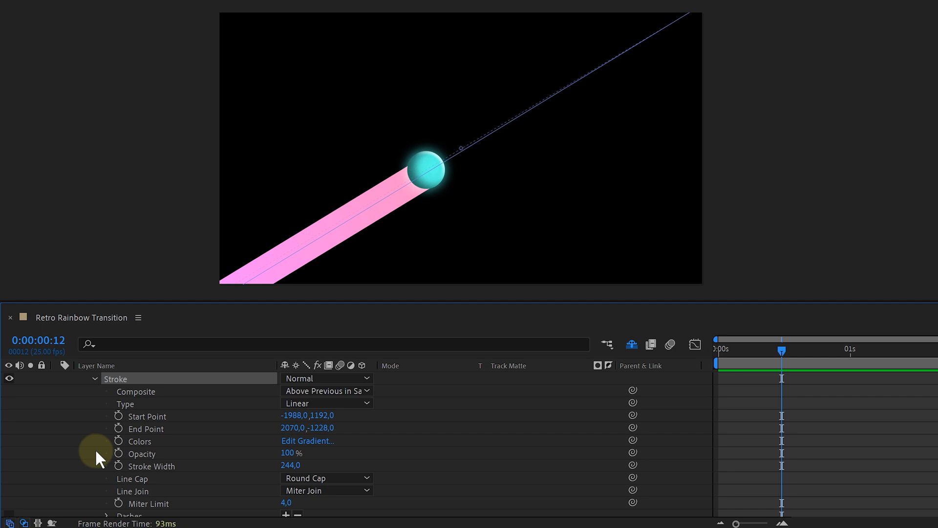
scroll(97, 448, "down", 3)
left_click(128, 460)
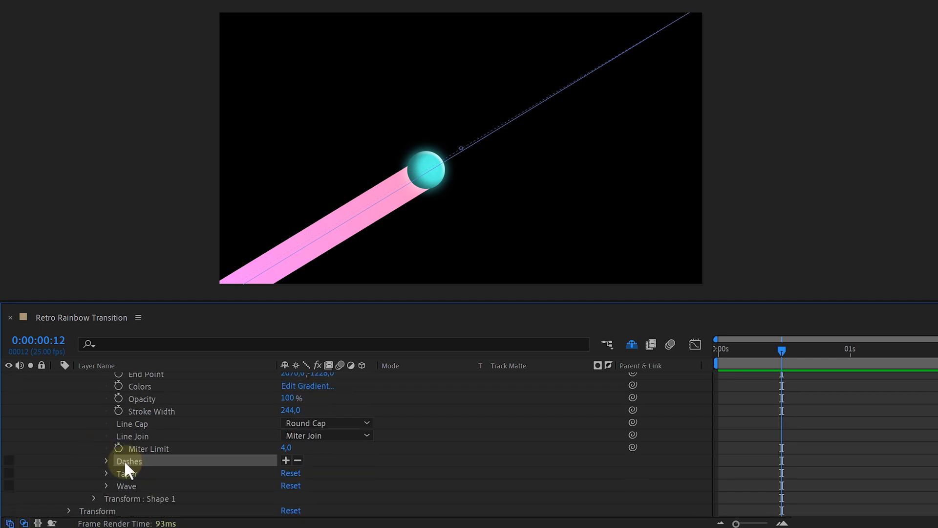
left_click(11, 461)
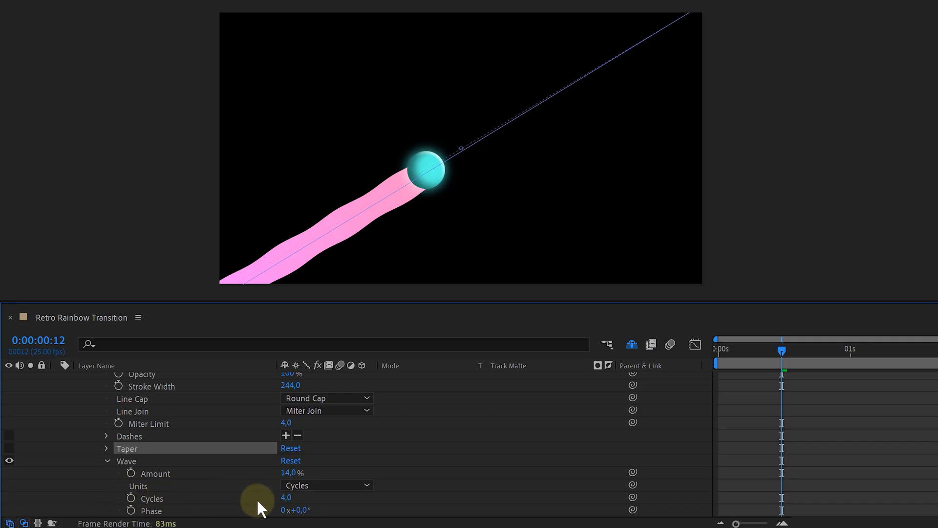
mouse_move(286, 501)
left_mouse_down()
mouse_move(323, 492)
mouse_move(271, 497)
mouse_move(316, 473)
left_mouse_up()
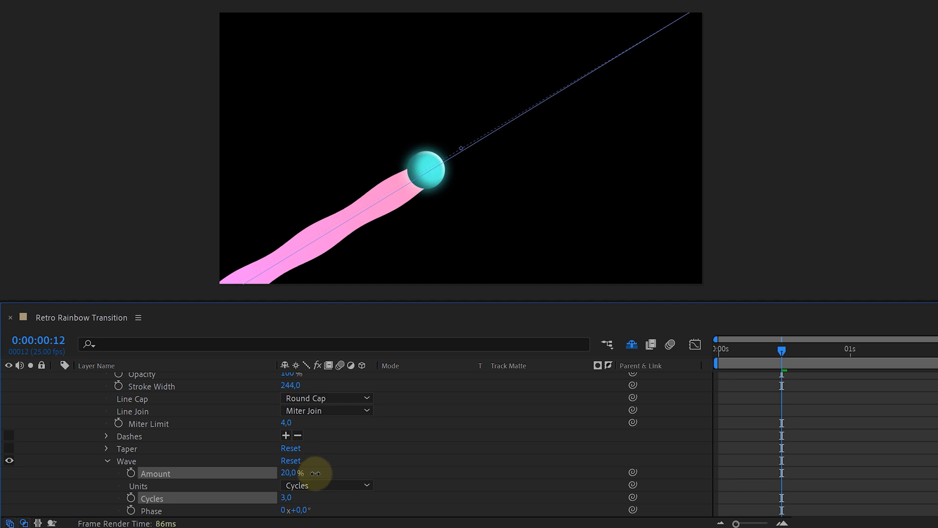
left_click_drag(302, 510, 365, 499)
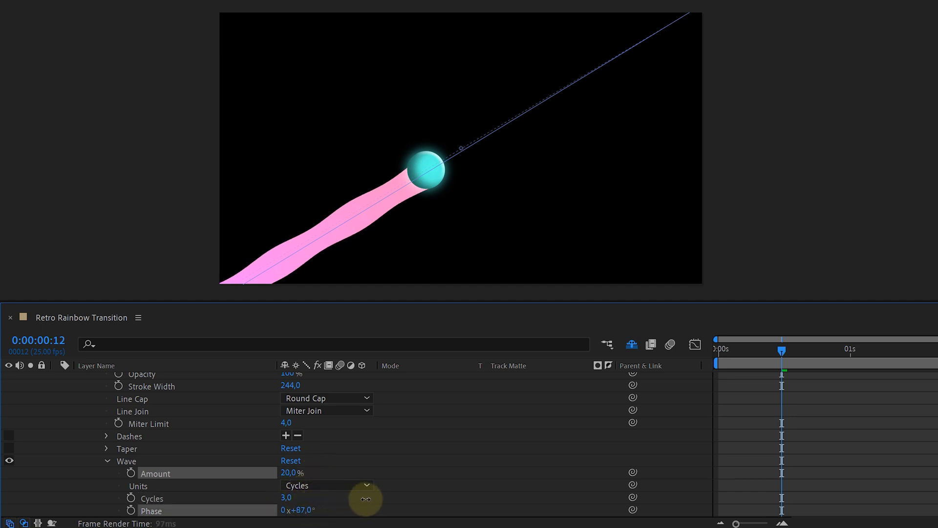
Taper the stroke so the trail narrows toward its end.
left_click(107, 448)
mouse_move(290, 485)
left_mouse_down()
mouse_move(273, 483)
mouse_move(292, 484)
left_mouse_up()
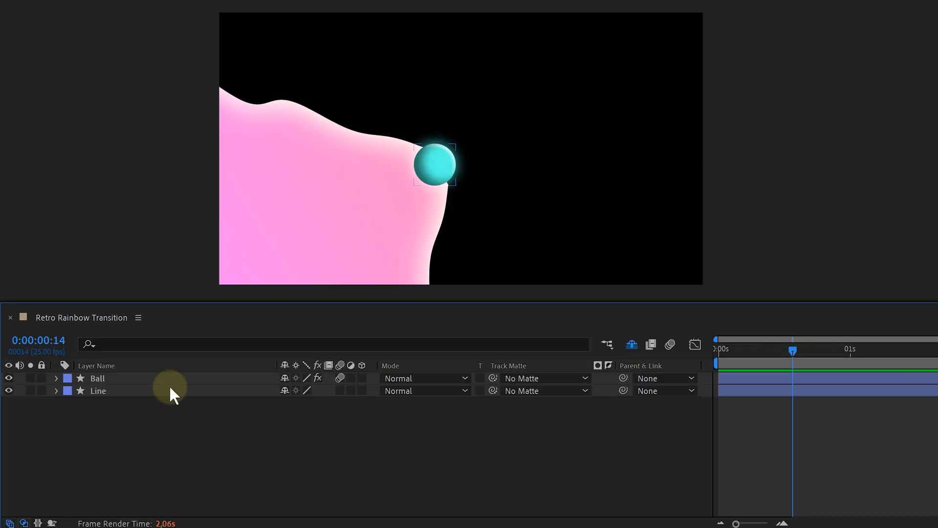
Duplicate the Line layer twice into three line layers.
left_click(142, 391)
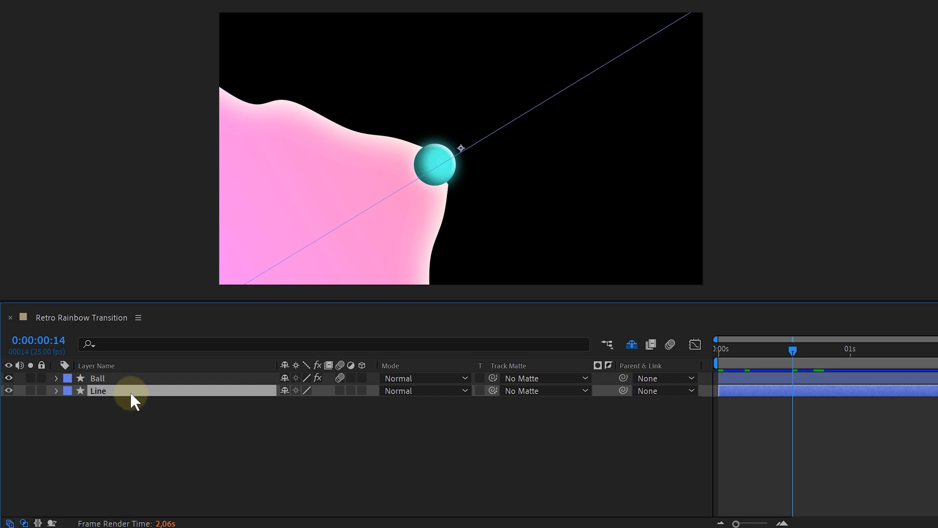
key("ctrl+d")
key("ctrl+d")
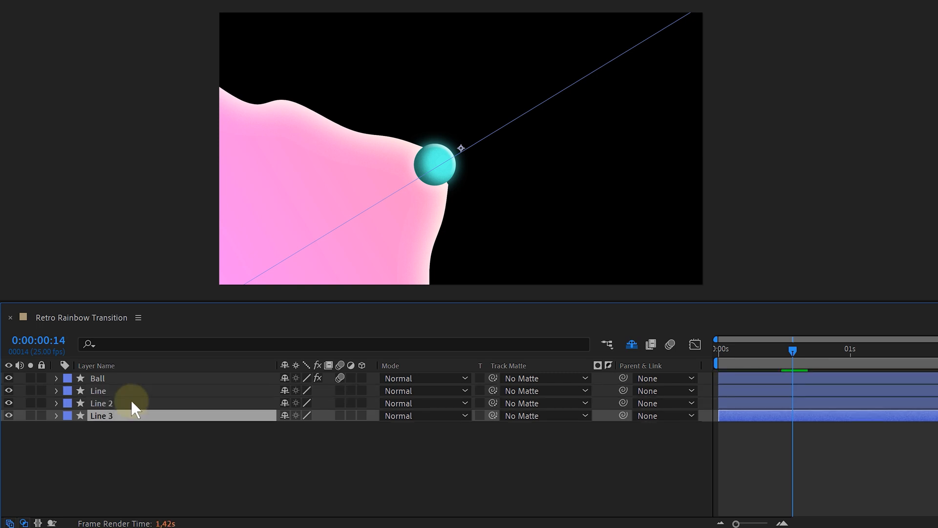
key("u")
Reveal Line 3's keyframes and change its Stroke Width value.
left_click(146, 465)
key("u")
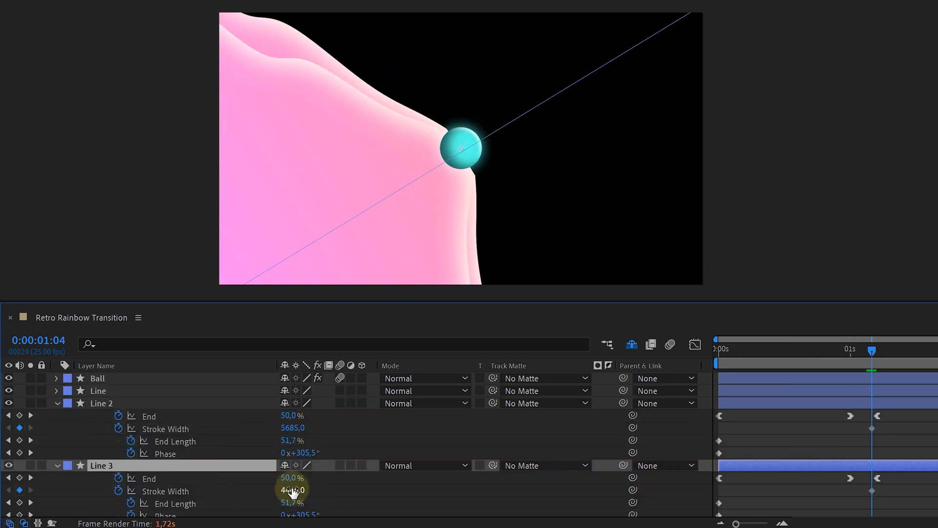
left_click(191, 490)
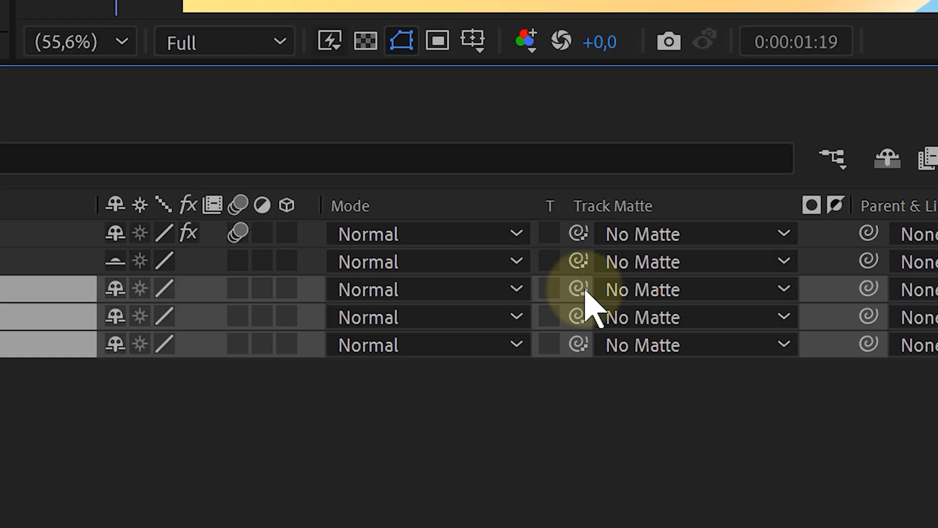
Create the Track Matte for Transition layer from a pasted line copy and adjust its Stroke Width keyframes.
left_click_drag(345, 453, 88, 445)
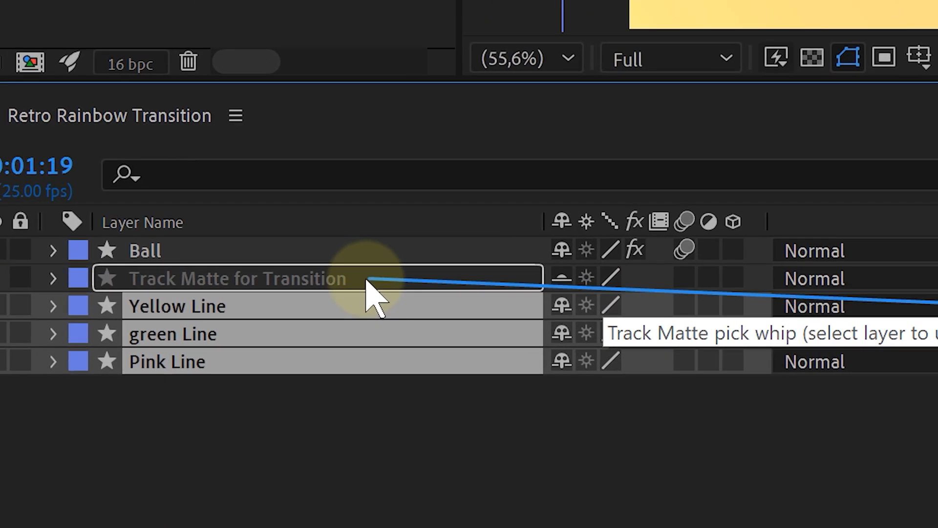
left_click_drag(334, 297, 333, 289)
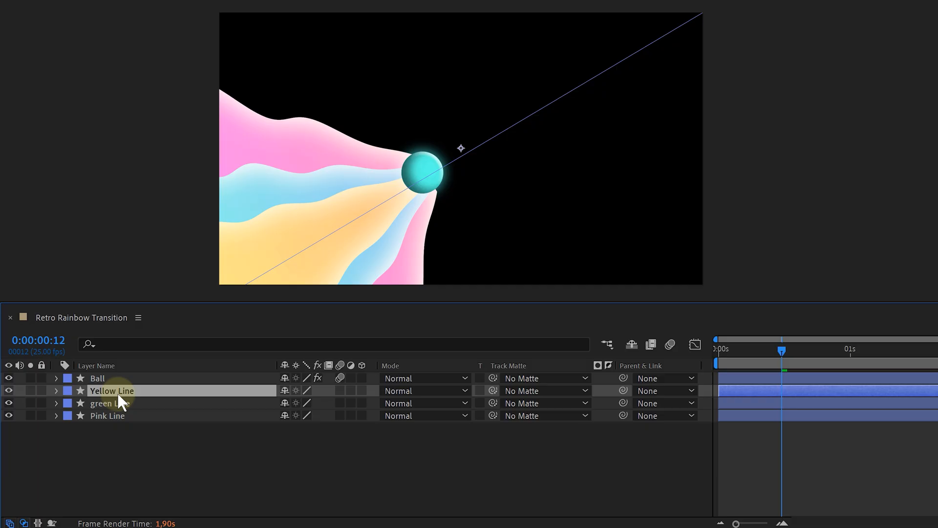
key("ctrl+v")
key("u")
key("u")
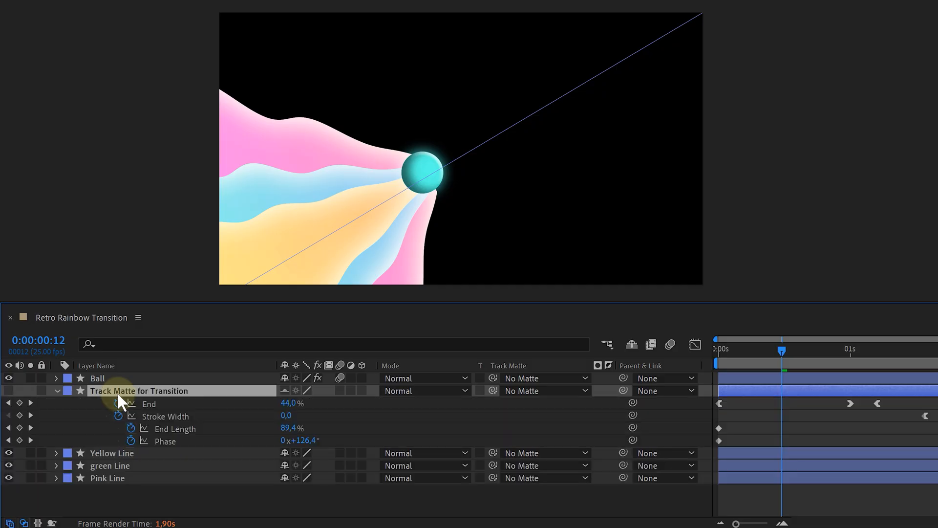
mouse_move(715, 425)
left_mouse_down()
mouse_move(459, 410)
mouse_move(493, 415)
left_mouse_up()
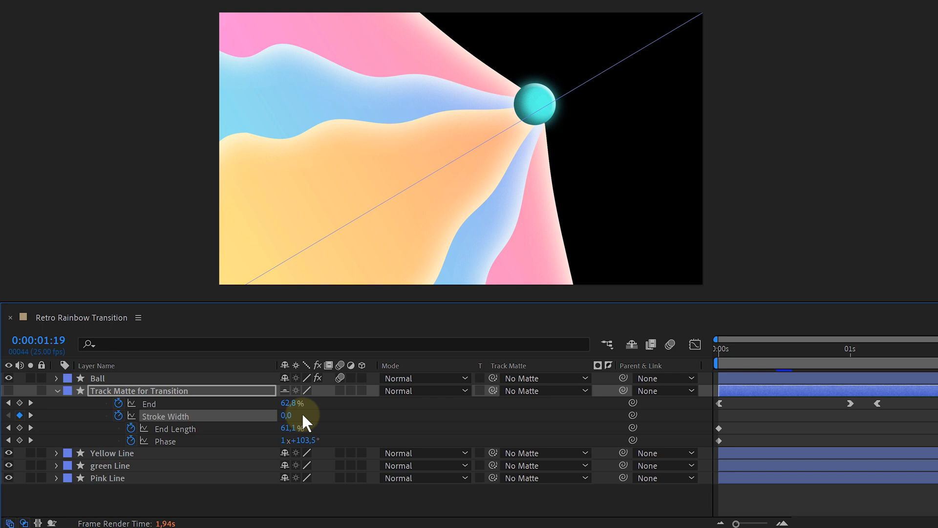
key("ctrl+grave")
Pick-whip the yellow, green and pink lines' Track Matte to Track Matte for Transition.
left_click(242, 404)
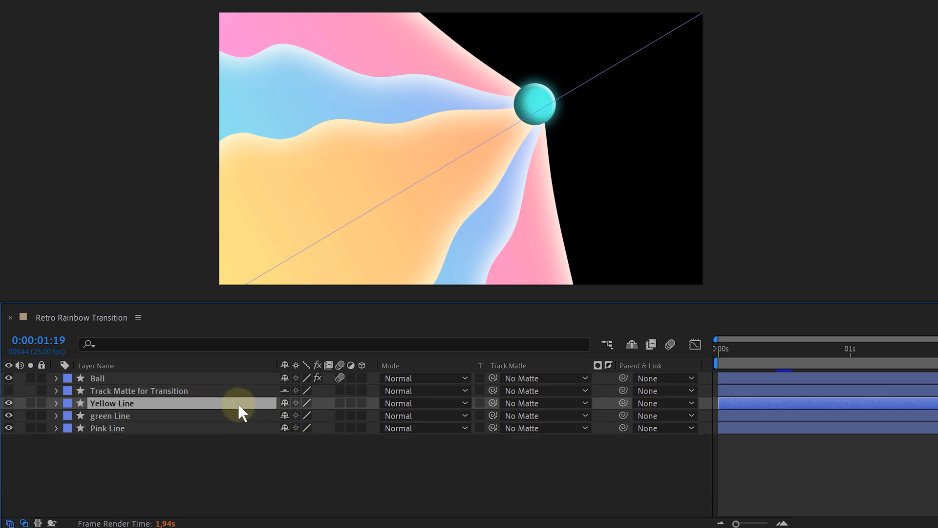
left_click(226, 427, "shift")
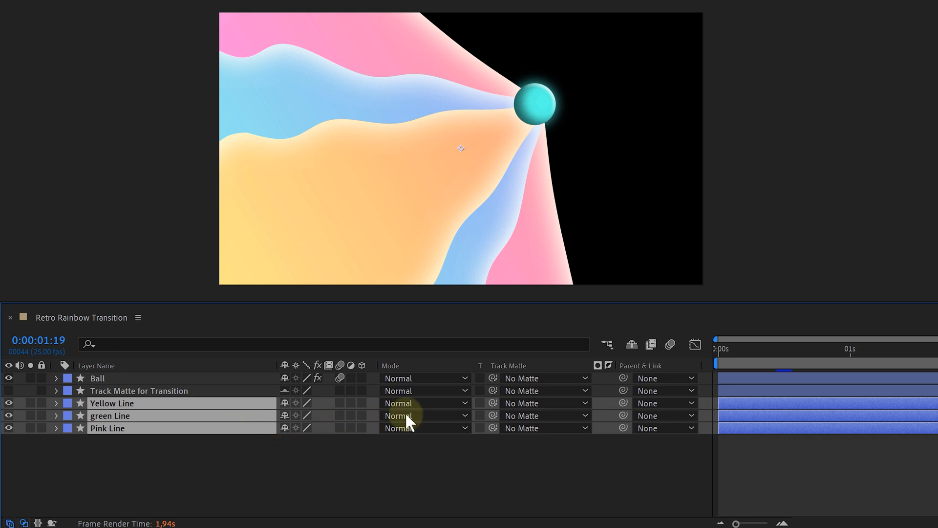
left_click_drag(493, 402, 194, 390)
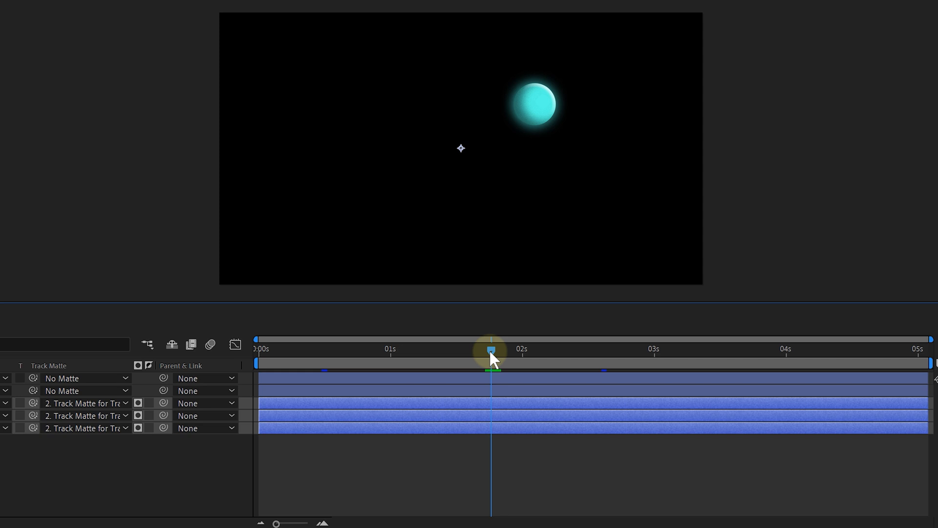
Preview at about 2.7 s, invert the matte on the three lines, and return to about 1.8 s.
left_click_drag(488, 350, 642, 349)
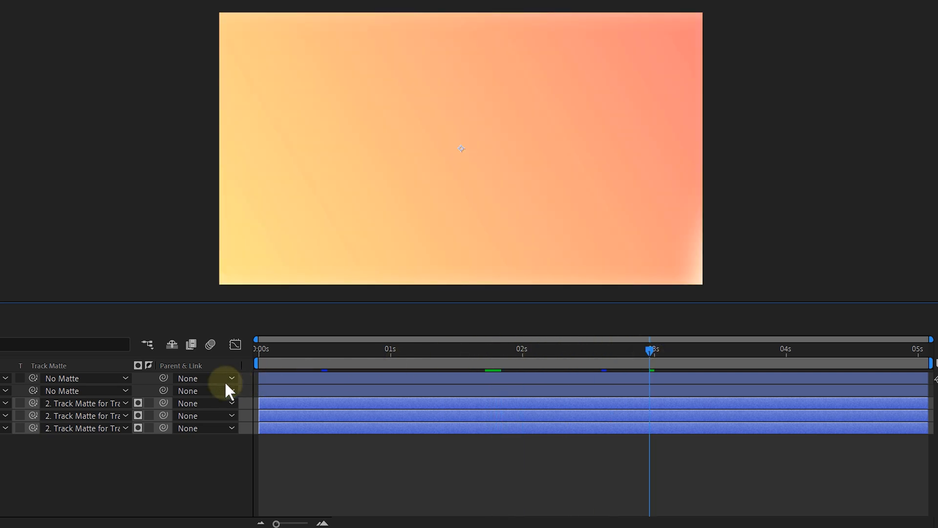
left_click(149, 402)
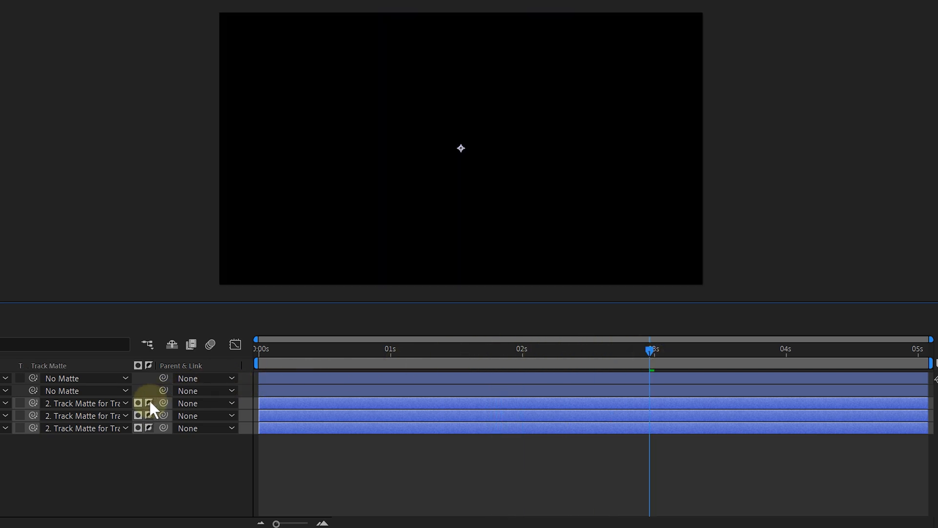
left_click(491, 350)
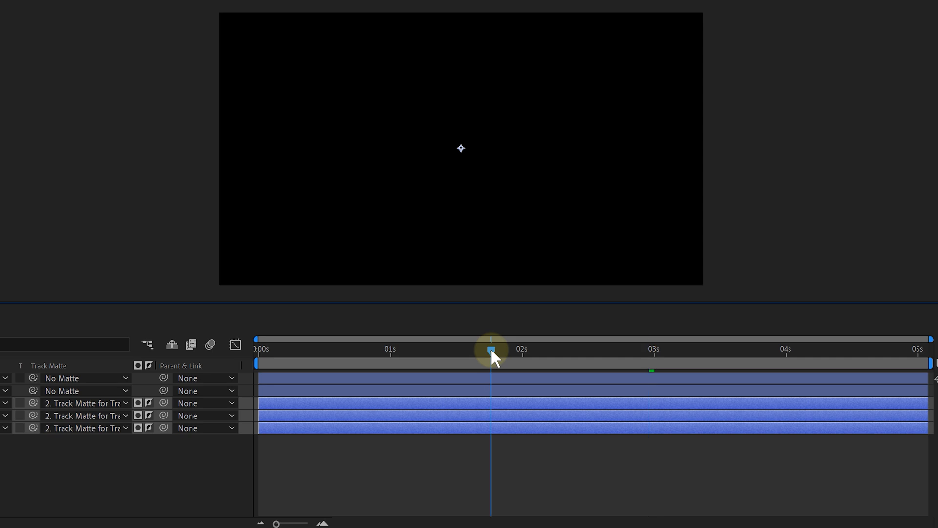